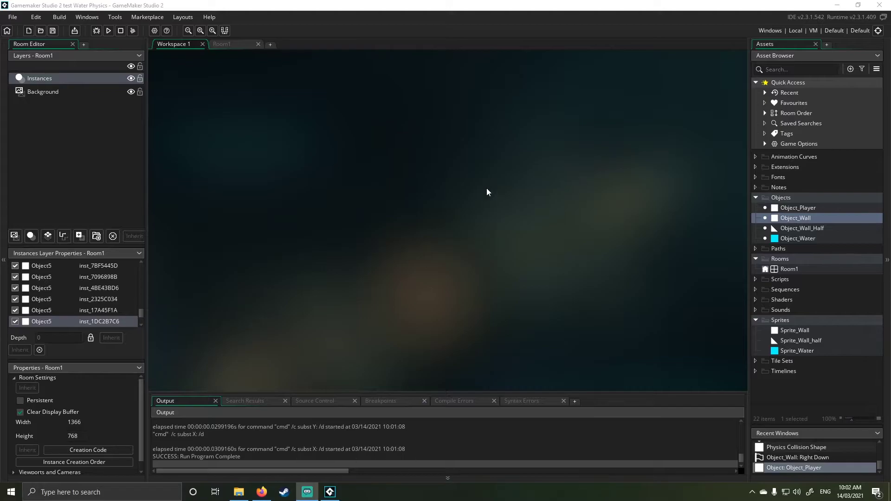
# Run the game and test the player's left-right movement and jumping on the upper ledge.
pyautogui.click(104, 31)
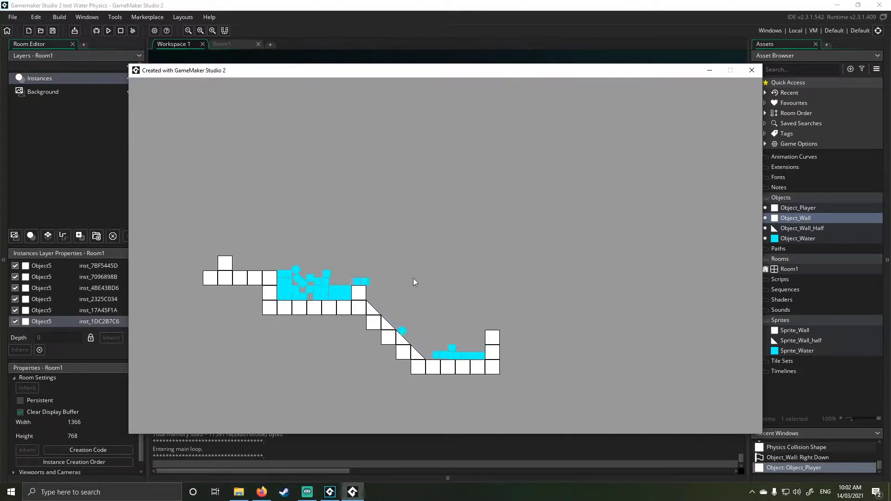
pyautogui.press('Right')
pyautogui.press('Left')
pyautogui.press('Right')
pyautogui.press('Left')
pyautogui.press('Right')
pyautogui.press('Up')
pyautogui.press('Up')
pyautogui.press('Up')
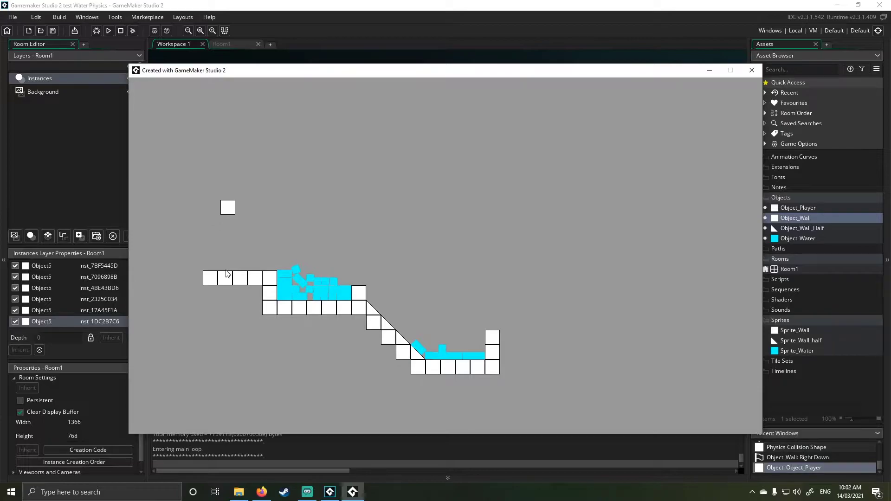
pyautogui.press('Up')
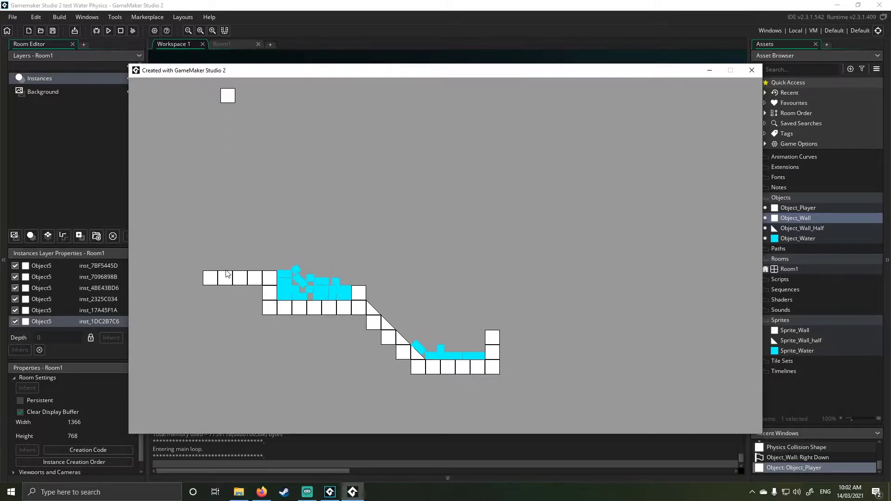
# Move the player off the ledge into the upper water pool and test pushing and jumping among the water blocks.
pyautogui.press('Right')
pyautogui.press('Right')
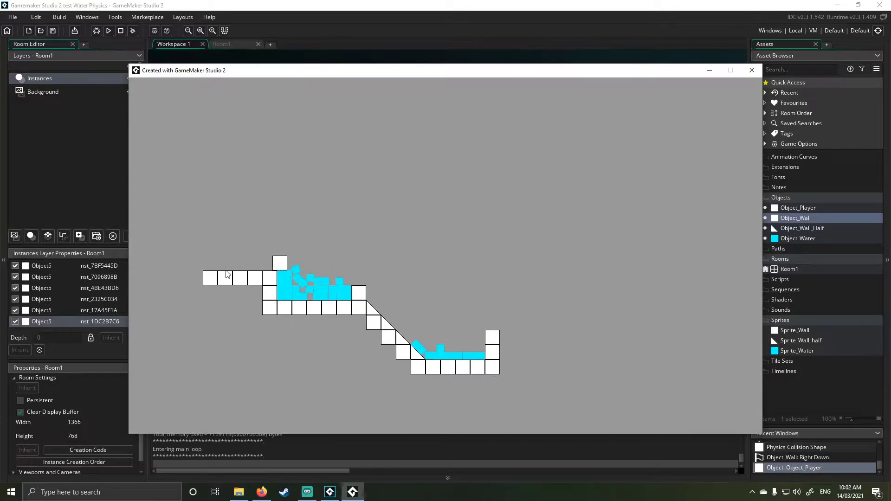
pyautogui.press('Right')
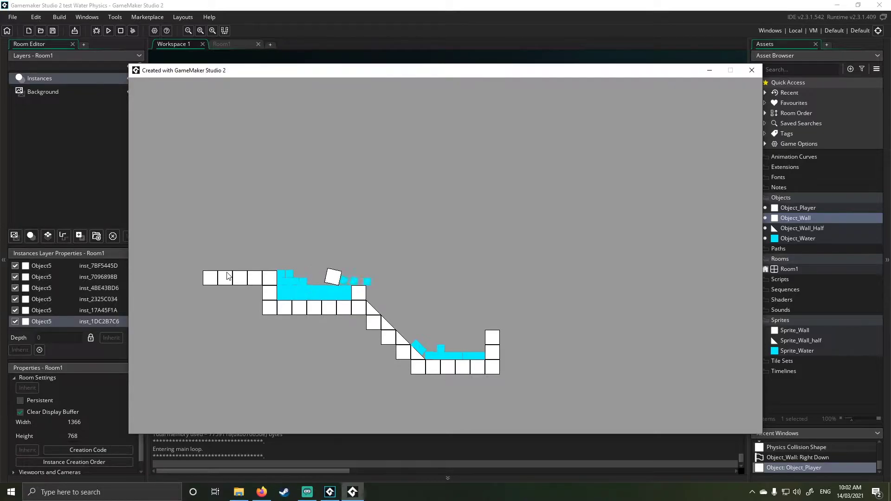
pyautogui.press('Left')
pyautogui.press('Up')
pyautogui.press('Right')
pyautogui.press('Up')
pyautogui.press('Right')
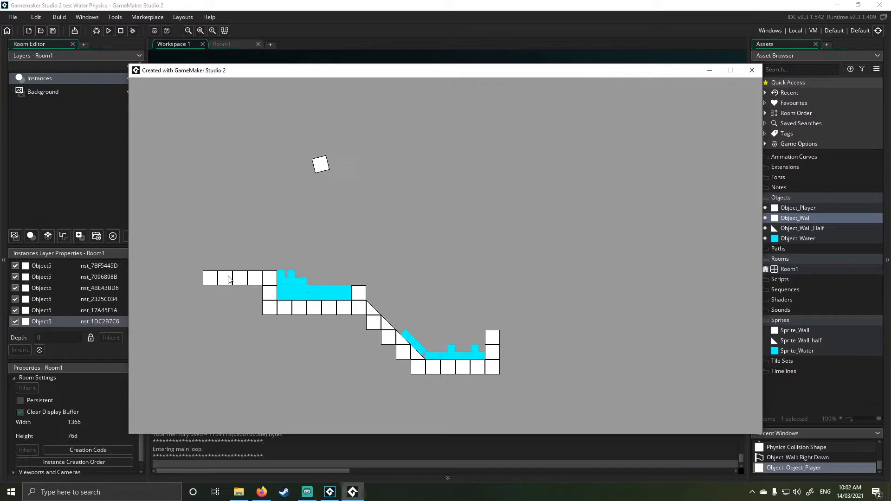
pyautogui.press('Up')
pyautogui.press('Left')
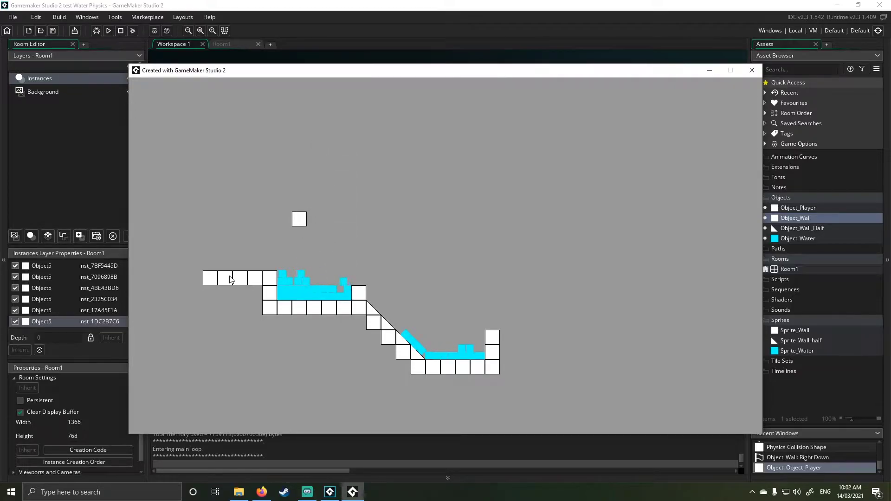
pyautogui.press('Right')
pyautogui.press('Up')
pyautogui.press('Left')
pyautogui.press('Right')
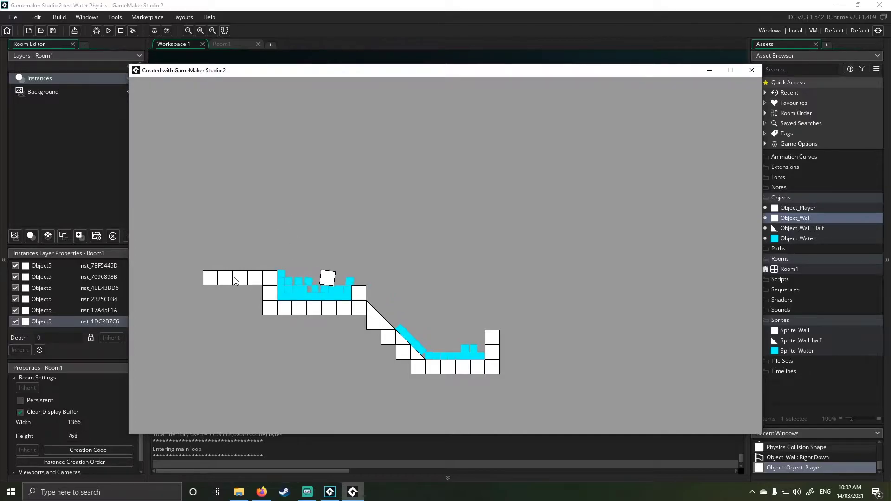
pyautogui.press('Left')
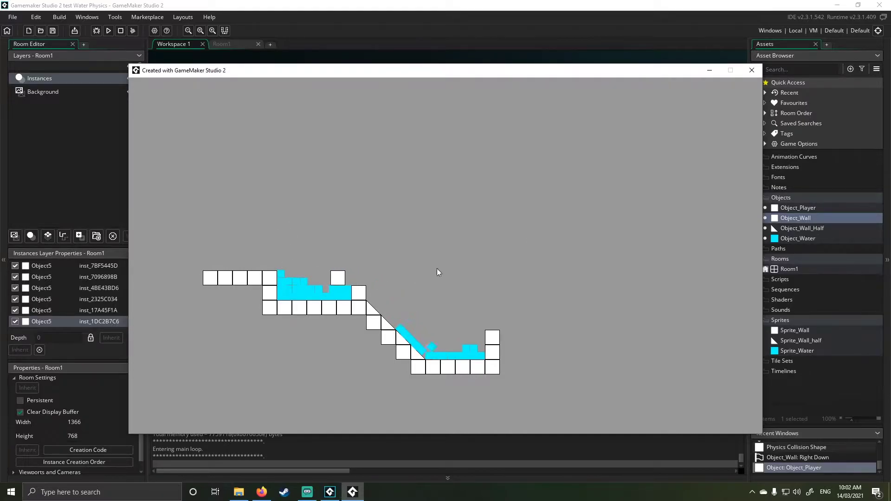
# Push water out of the upper pool with the player and jump across to the lower basin.
pyautogui.press('Right')
pyautogui.press('Left')
pyautogui.press('Right')
pyautogui.press('Left')
pyautogui.press('Right')
pyautogui.press('Left')
pyautogui.press('Up')
pyautogui.press('Right')
pyautogui.press('Right')
pyautogui.press('Up')
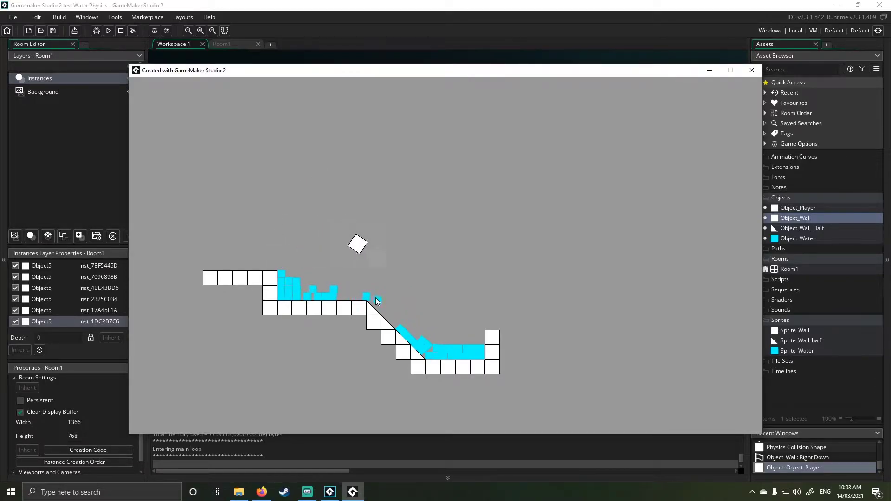
pyautogui.press('Up')
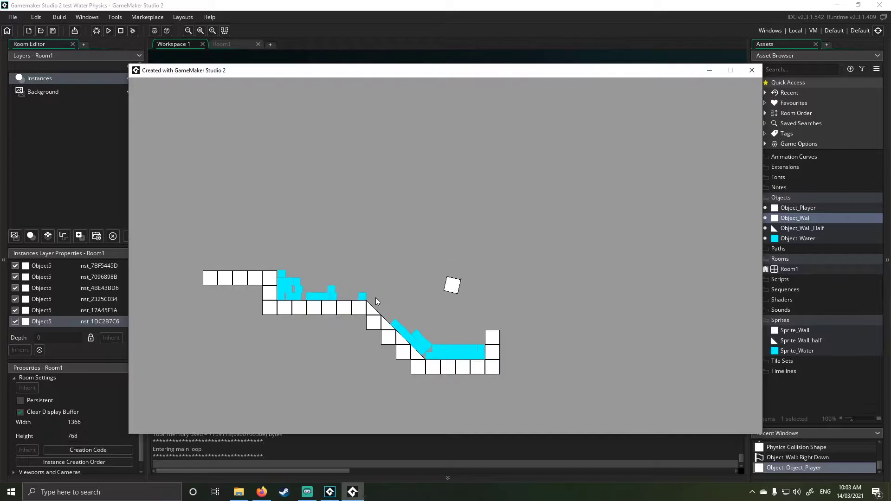
# Jump and move the player around in the lower basin's water, and close the running game.
pyautogui.press('Left')
pyautogui.press('Up')
pyautogui.press('Up')
pyautogui.press('Left')
pyautogui.press('Up')
pyautogui.press('Right')
pyautogui.press('Right')
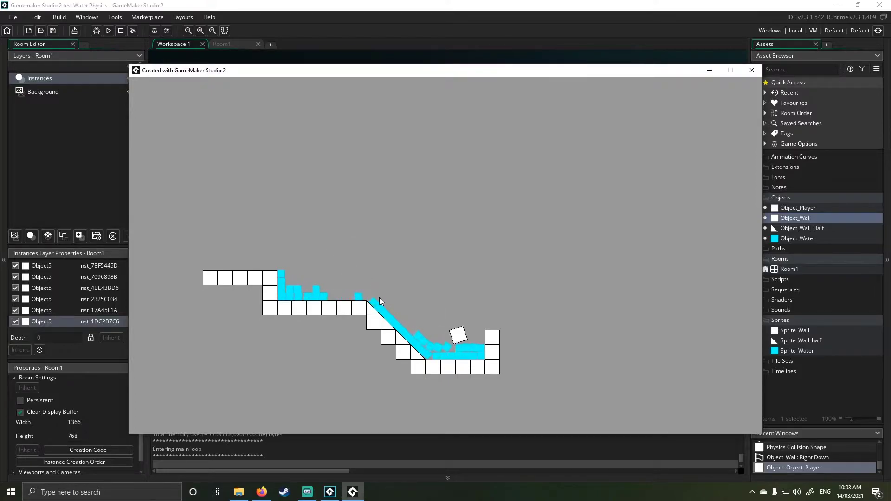
pyautogui.click(751, 70)
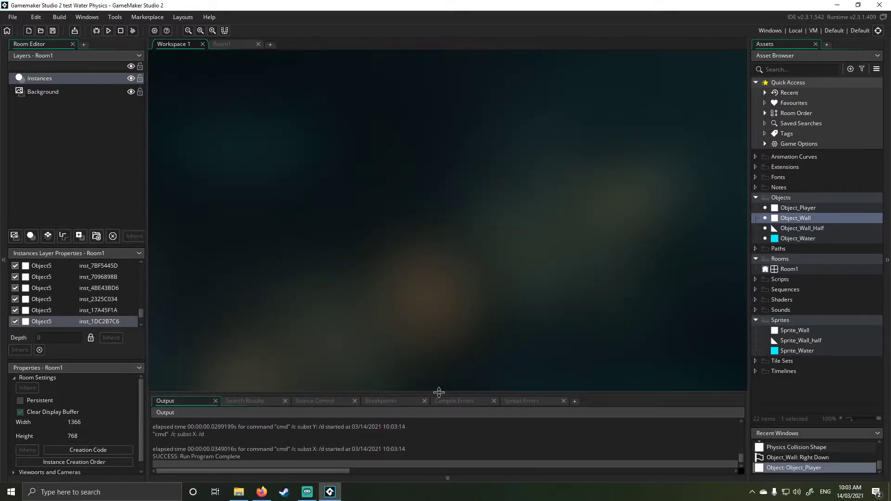
# Open Room1 and expand its Room Physics settings to examine the physics and gravity options.
pyautogui.doubleClick(796, 205)
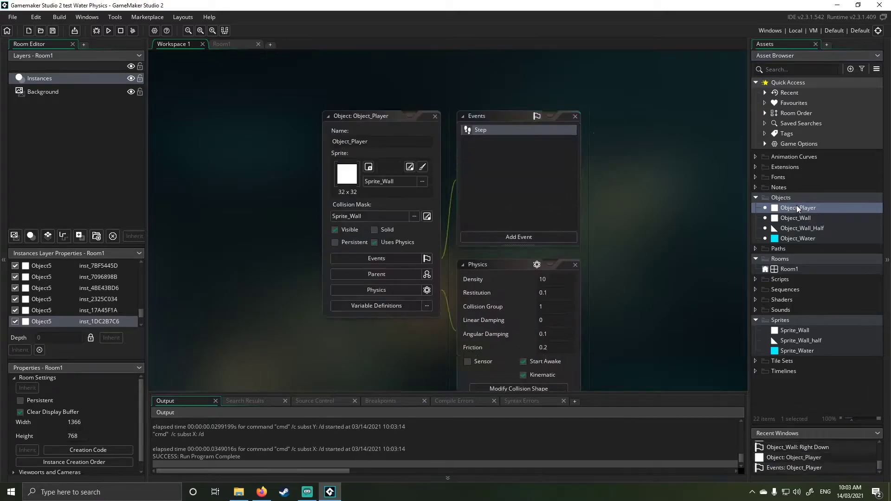
pyautogui.click(435, 115)
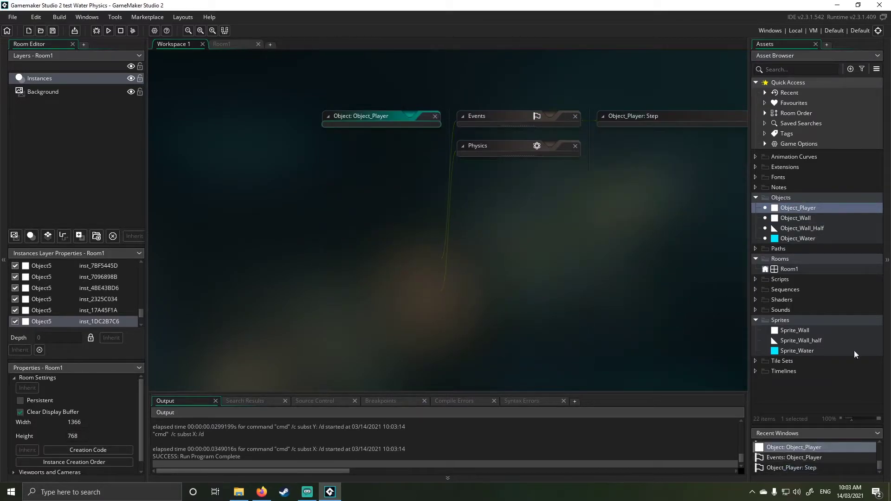
pyautogui.doubleClick(789, 269)
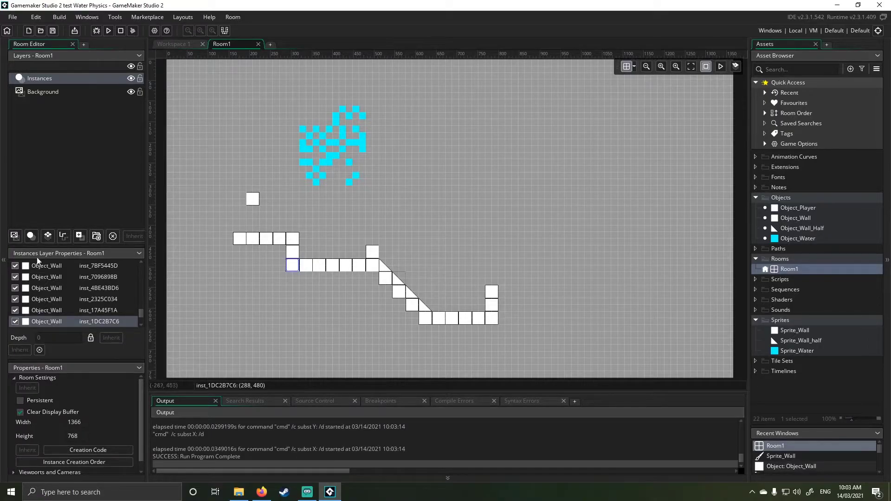
pyautogui.scroll(-1, 28, 385)
pyautogui.scroll(1, 16, 381)
pyautogui.click(14, 377)
pyautogui.click(14, 392)
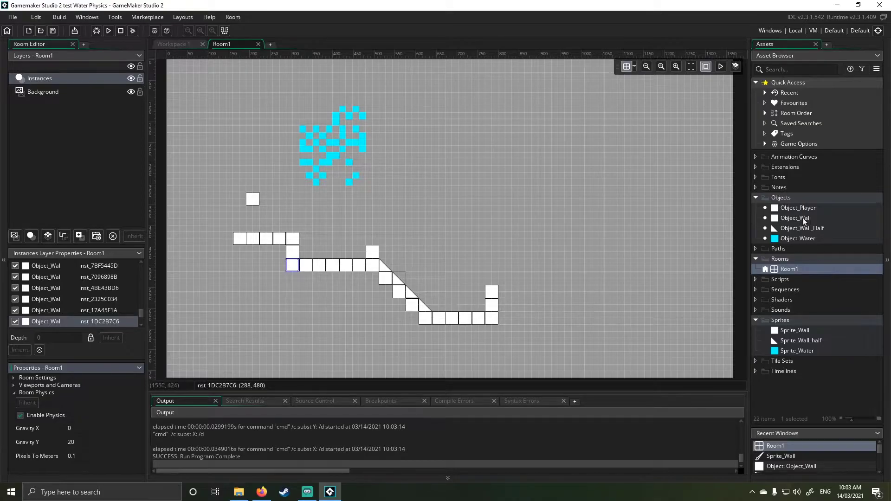
# Open Object_Player with its Step event code in view and enlarge the code text.
pyautogui.doubleClick(795, 208)
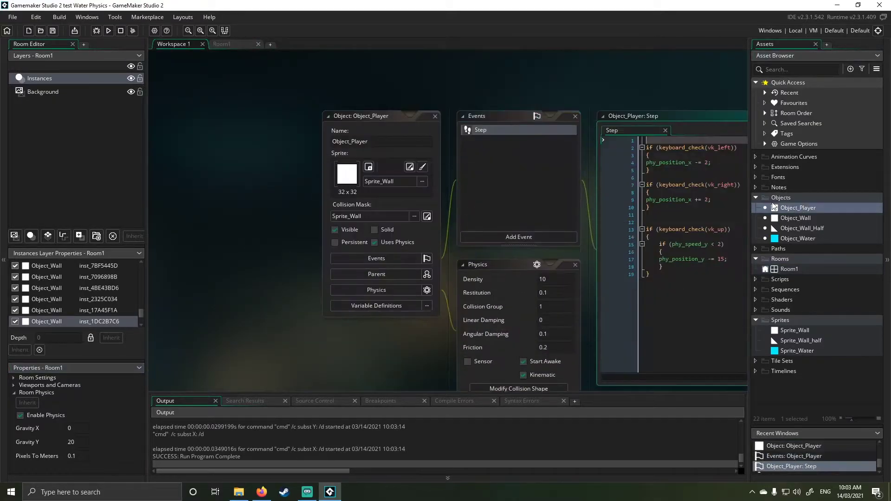
pyautogui.moveTo(394, 116); pyautogui.dragTo(242, 76)
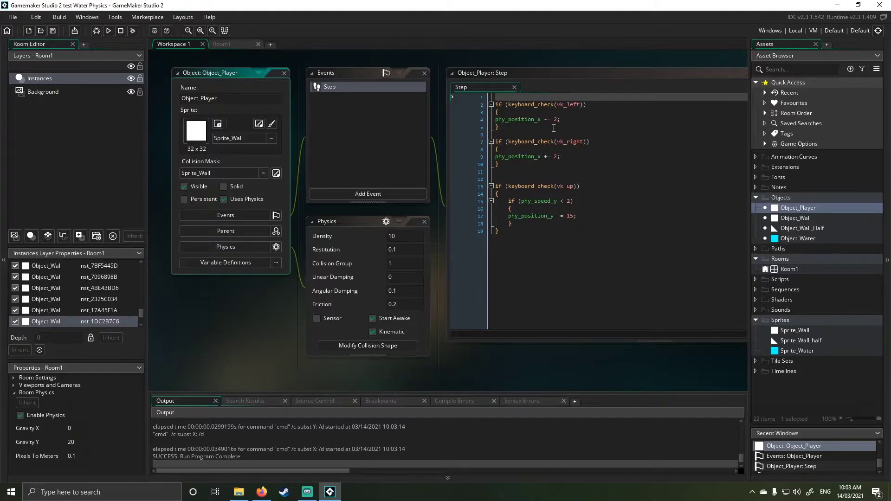
pyautogui.click(578, 113)
pyautogui.press('F5')
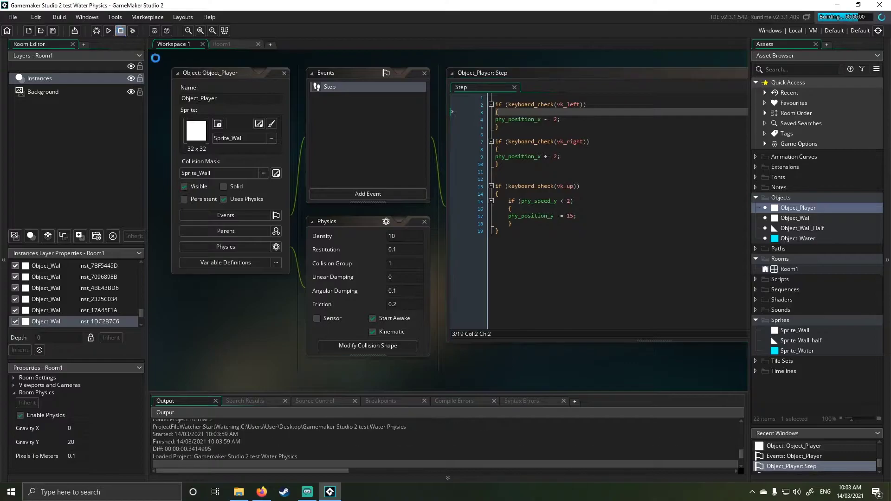
pyautogui.click(571, 186)
pyautogui.keyDown('ctrl'); pyautogui.scroll(1, 590, 179); pyautogui.keyUp('ctrl')
pyautogui.keyDown('ctrl'); pyautogui.scroll(2, 590, 179); pyautogui.keyUp('ctrl')
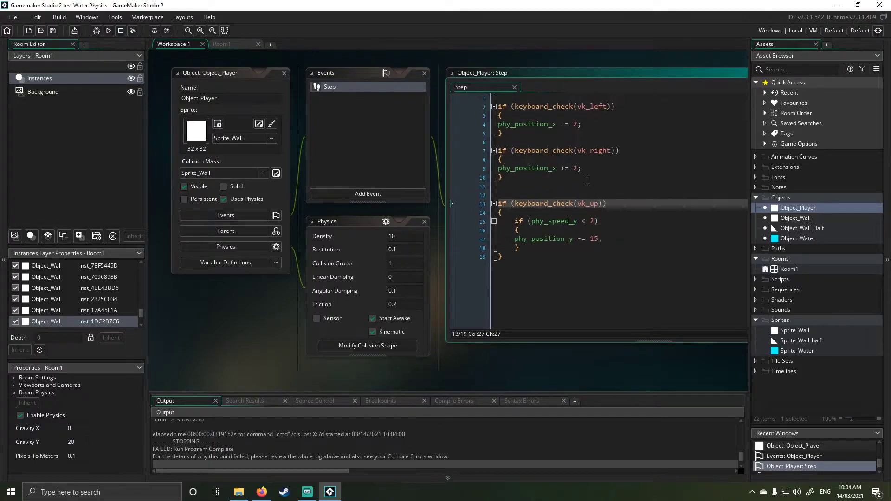
# Examine the left, right and up keyboard_check conditions in the player's Step code.
pyautogui.press('Down')
pyautogui.press('Down')
pyautogui.press('Down')
pyautogui.press('Down')
pyautogui.press('Down')
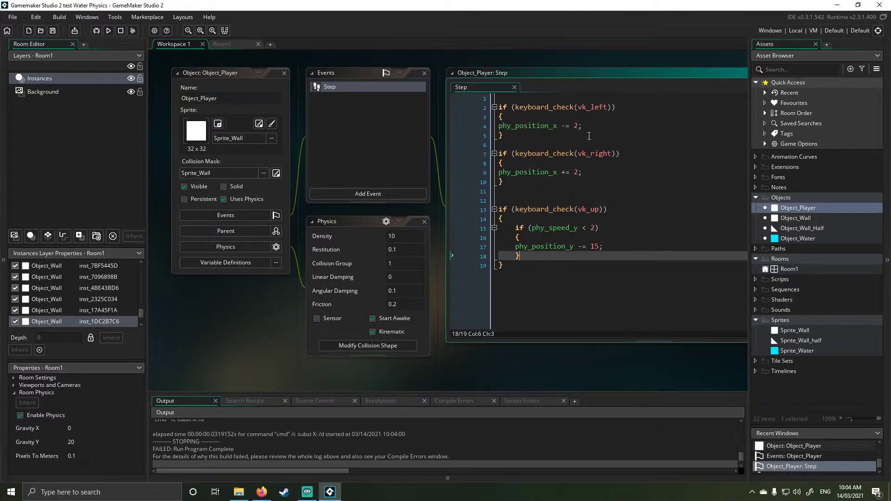
pyautogui.click(597, 108)
pyautogui.click(596, 154)
pyautogui.click(499, 218)
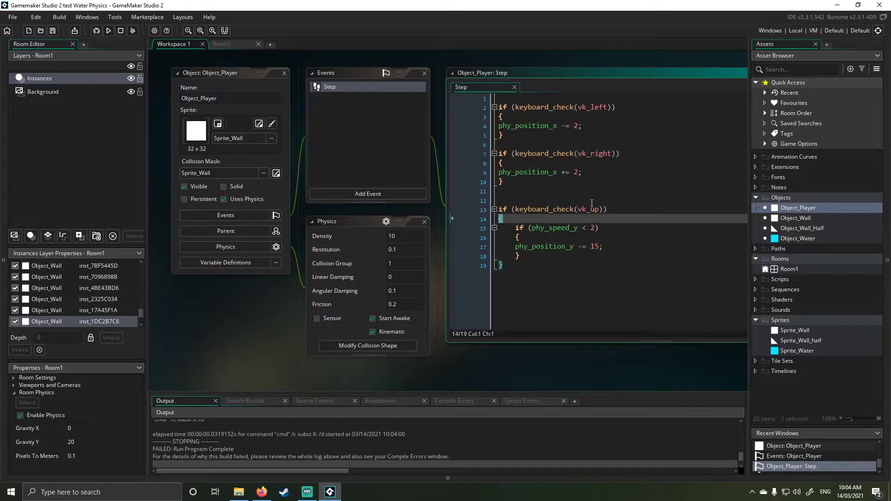
# Examine the phy_position_x lines that move the player left and right.
pyautogui.click(531, 125)
pyautogui.click(557, 127)
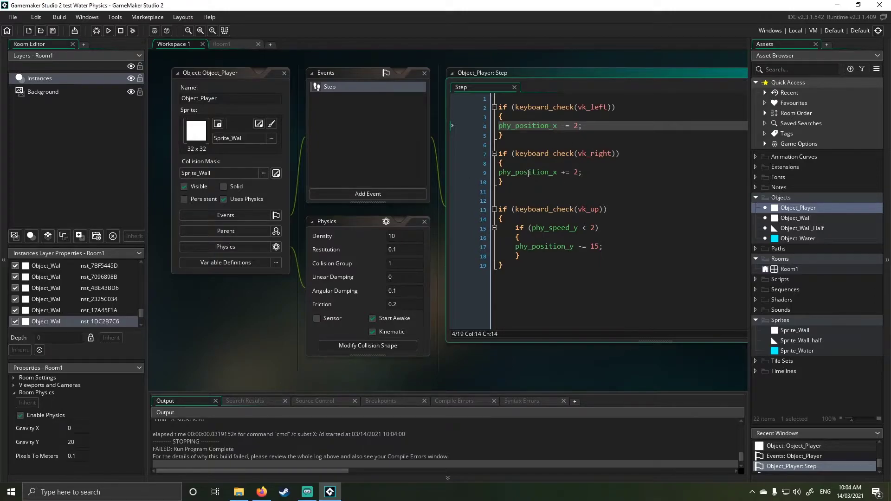
pyautogui.moveTo(498, 174); pyautogui.dragTo(558, 175)
pyautogui.moveTo(503, 126); pyautogui.dragTo(558, 172)
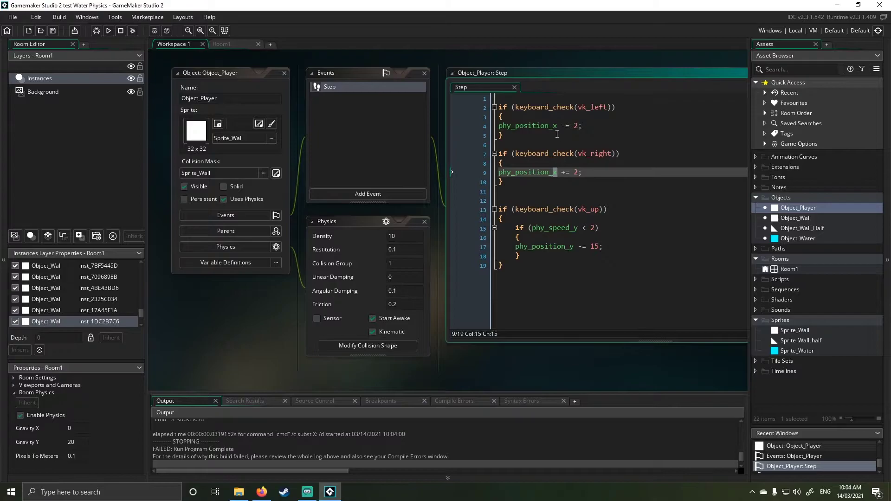
pyautogui.click(611, 182)
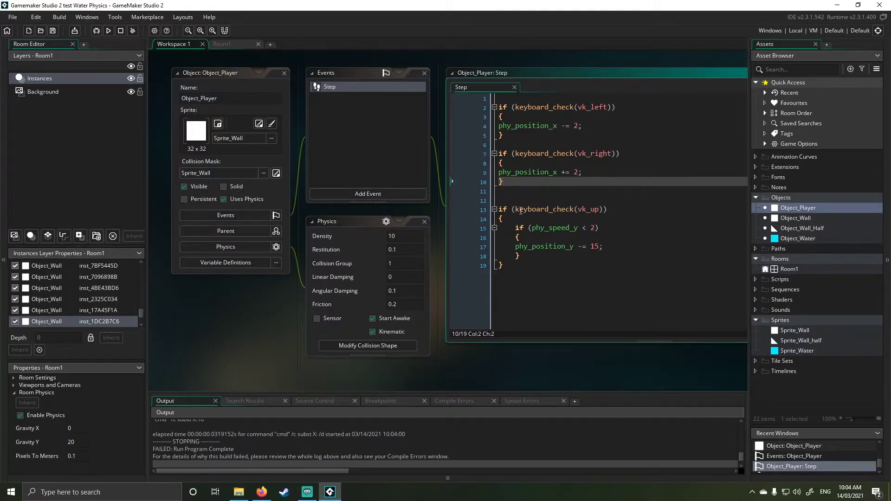
# Examine the jump code: the vk_up check, the phy_speed_y condition and the phy_position_y line.
pyautogui.moveTo(521, 210); pyautogui.dragTo(622, 211)
pyautogui.click(632, 213)
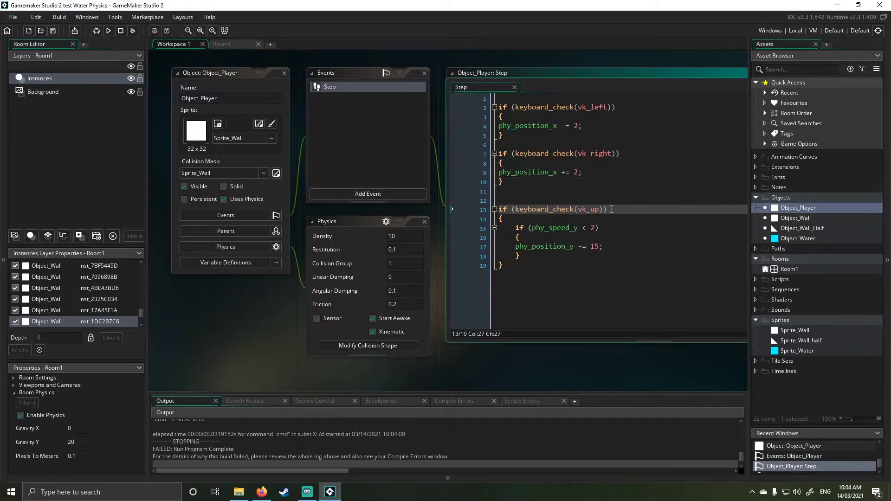
pyautogui.moveTo(532, 227); pyautogui.dragTo(579, 227)
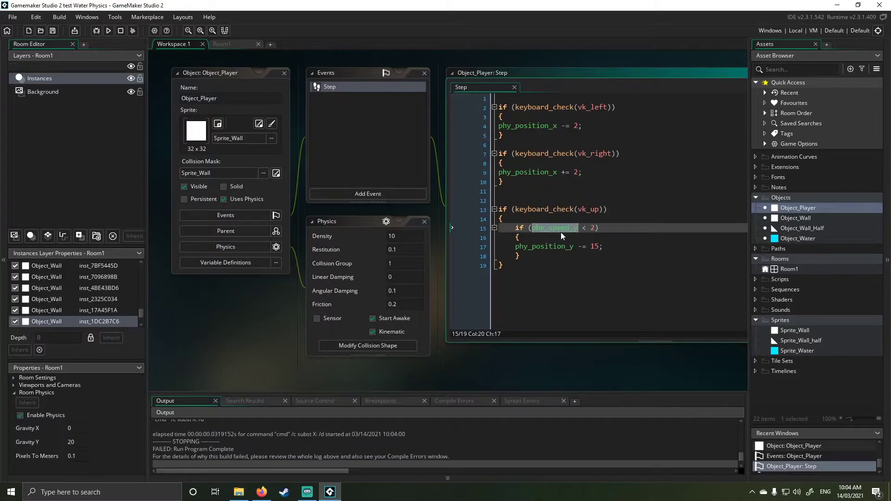
pyautogui.moveTo(593, 228); pyautogui.dragTo(521, 226)
pyautogui.click(585, 238)
pyautogui.click(635, 254)
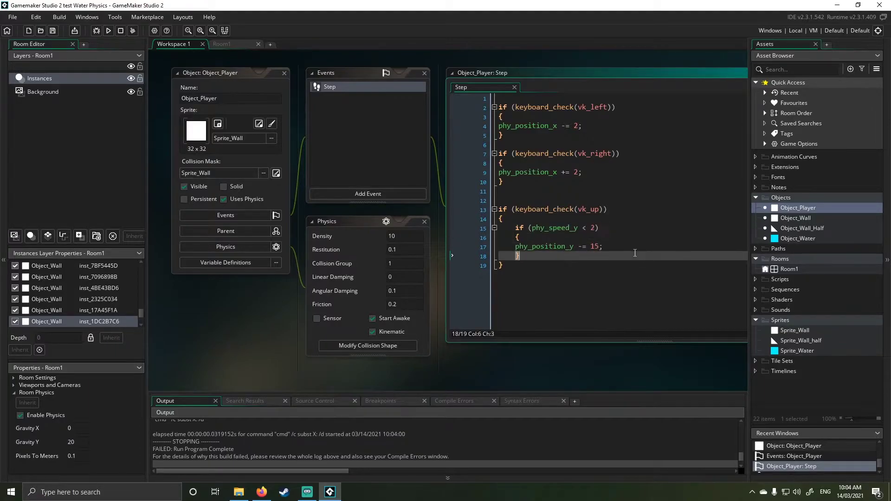
pyautogui.moveTo(607, 250); pyautogui.dragTo(564, 254)
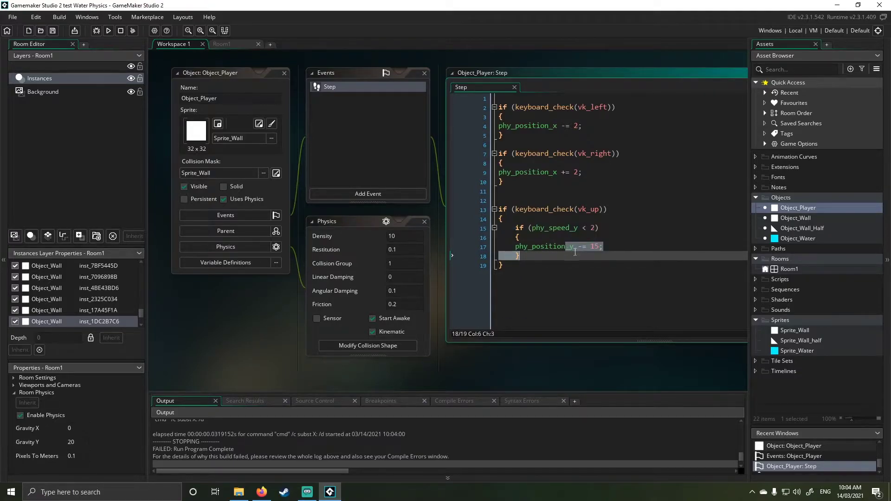
pyautogui.click(607, 248)
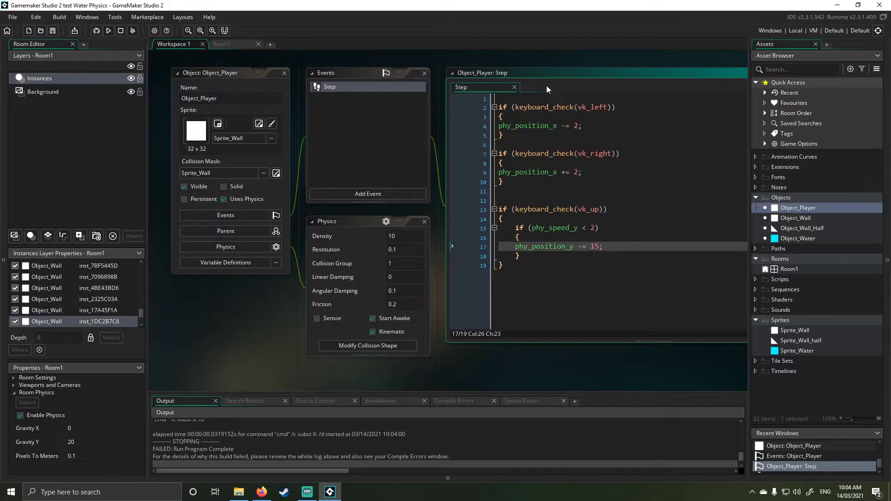
# Close the Step event code and examine Object_Player's friction and damping physics settings.
pyautogui.click(514, 87)
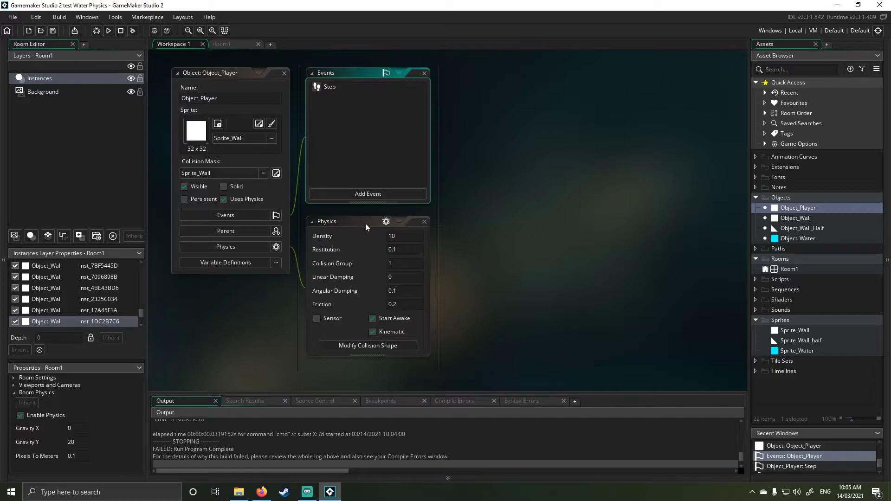
pyautogui.click(353, 217)
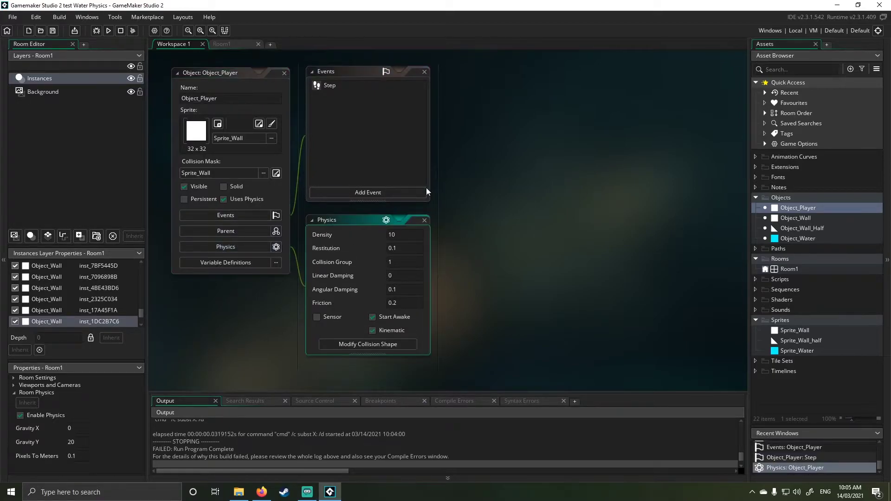
pyautogui.click(405, 304)
pyautogui.moveTo(387, 307); pyautogui.dragTo(356, 293)
pyautogui.click(407, 279)
# Set Object_Player's restitution to 1 and run the game to test how the player bounces.
pyautogui.moveTo(404, 247); pyautogui.dragTo(356, 254)
pyautogui.write('1')
pyautogui.click(110, 31)
pyautogui.click(110, 31)
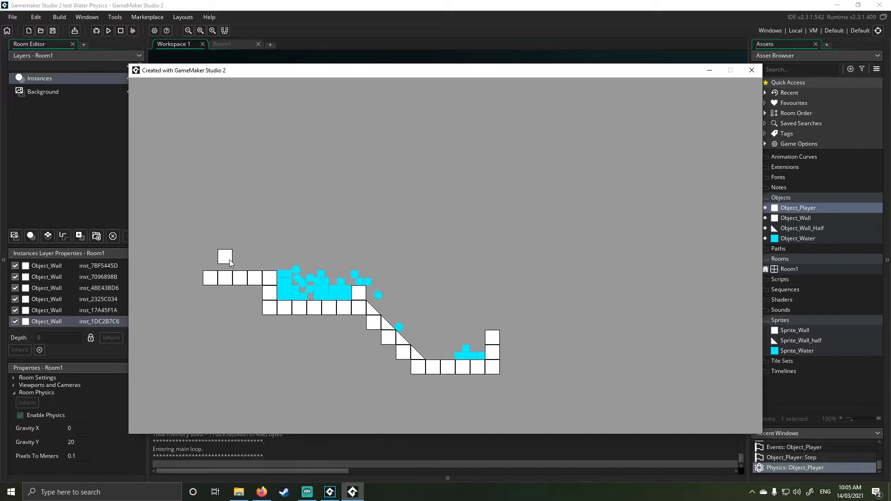
# Close the running game and set Object_Player's restitution back to 0.1.
pyautogui.click(751, 70)
pyautogui.moveTo(395, 249); pyautogui.dragTo(375, 240)
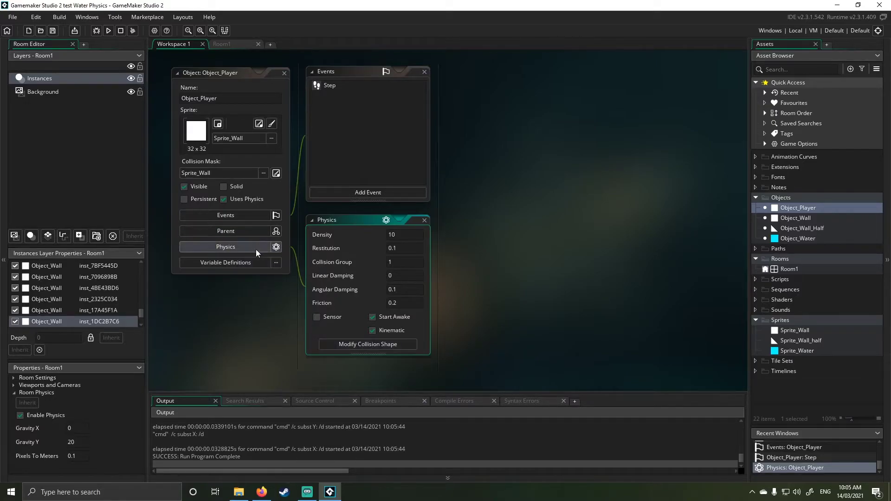
# Examine Object_Player's collision shape and its available shape types, and close the object's windows.
pyautogui.click(400, 345)
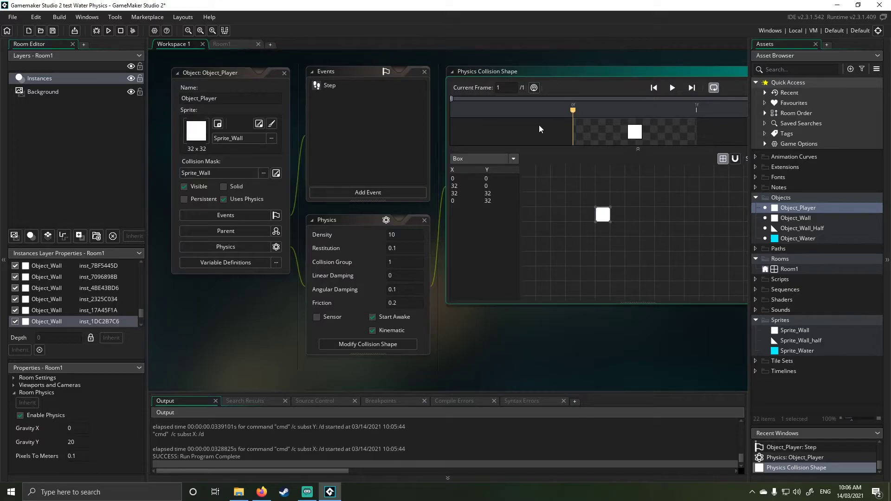
pyautogui.click(478, 159)
pyautogui.click(470, 229)
pyautogui.click(423, 70)
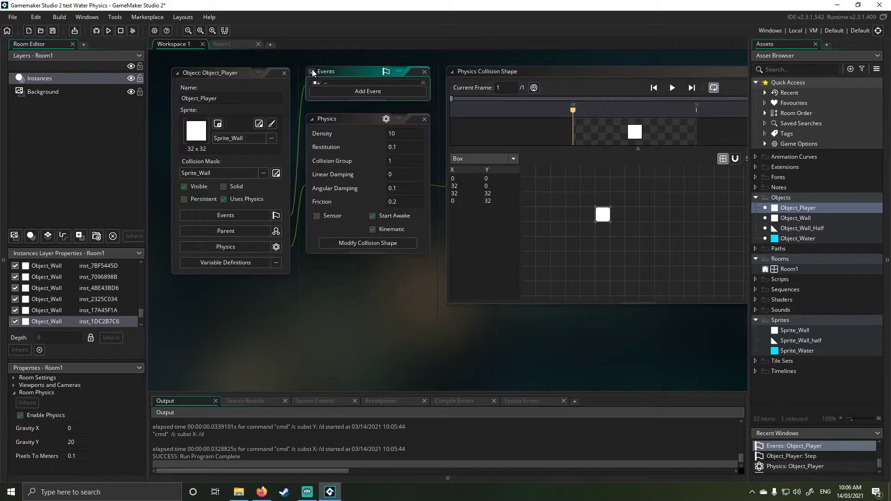
pyautogui.click(269, 73)
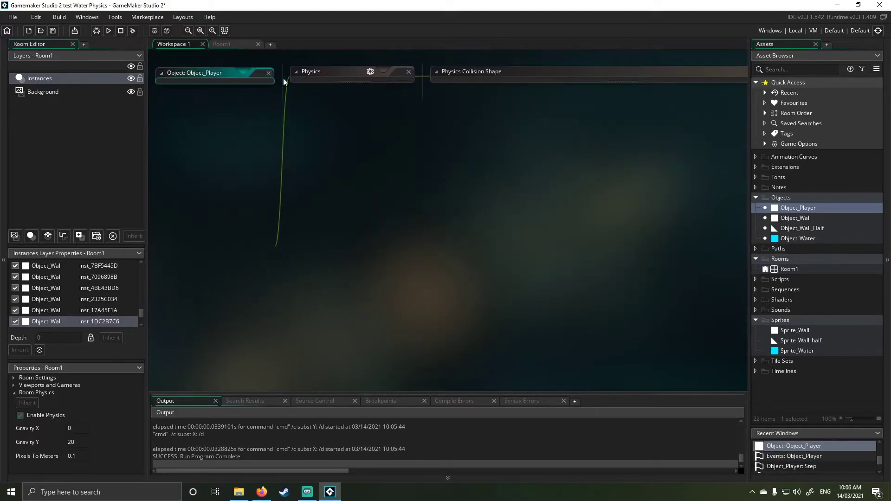
# Open Object_Wall and examine its collision shape and friction setting.
pyautogui.doubleClick(789, 218)
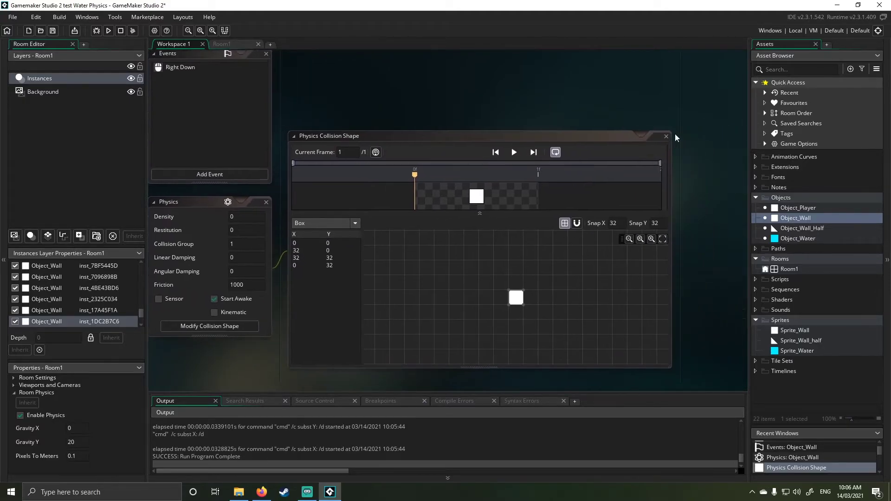
pyautogui.press('Escape')
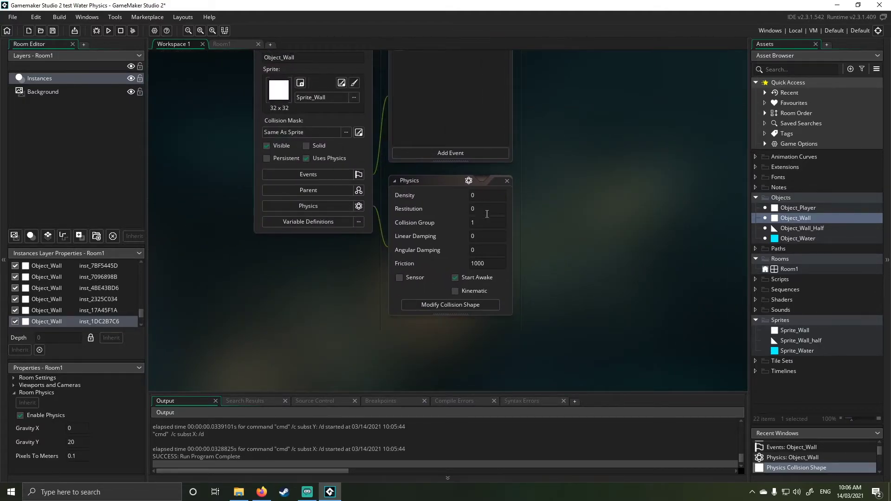
pyautogui.click(492, 260)
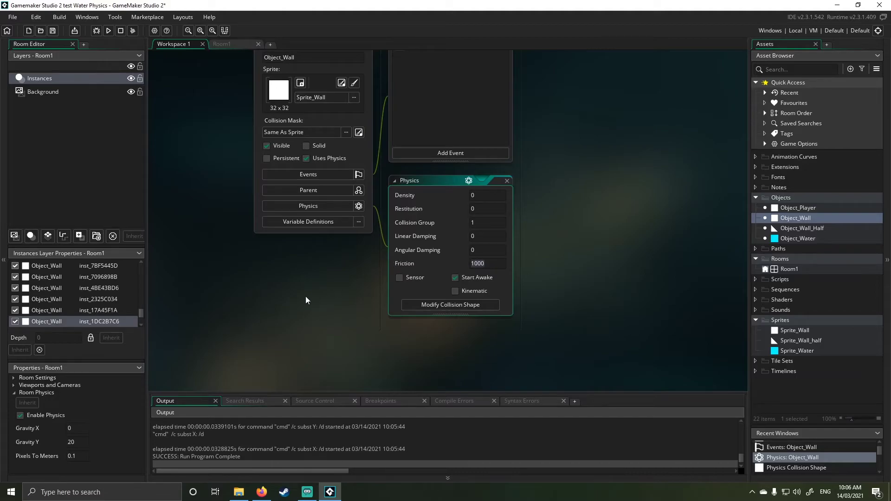
# Open Object_Wall_Half with its physics settings and collision shape.
pyautogui.doubleClick(812, 229)
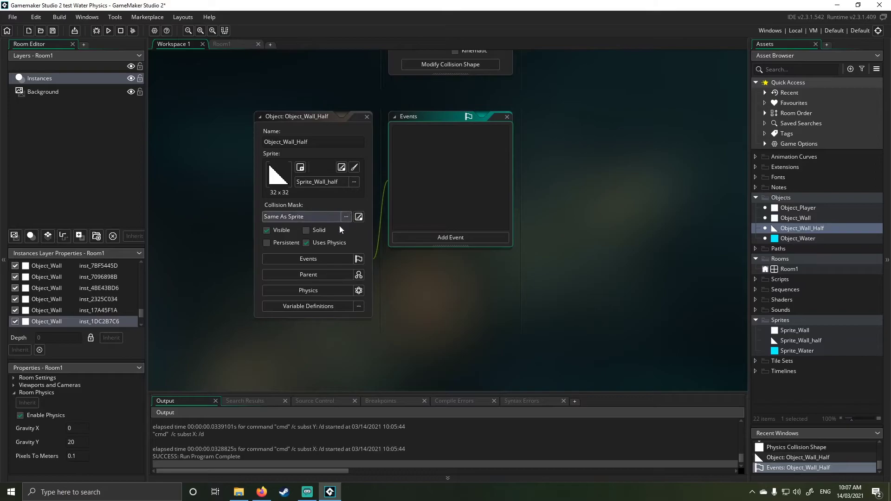
pyautogui.click(360, 291)
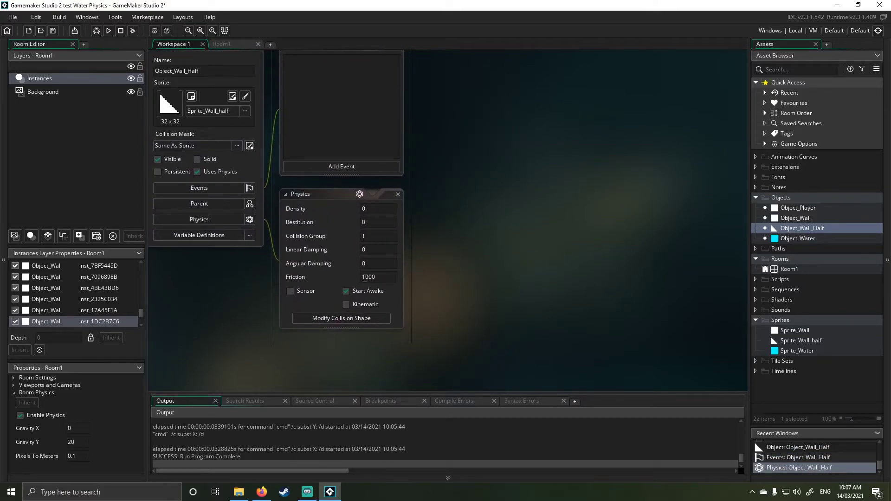
pyautogui.click(374, 318)
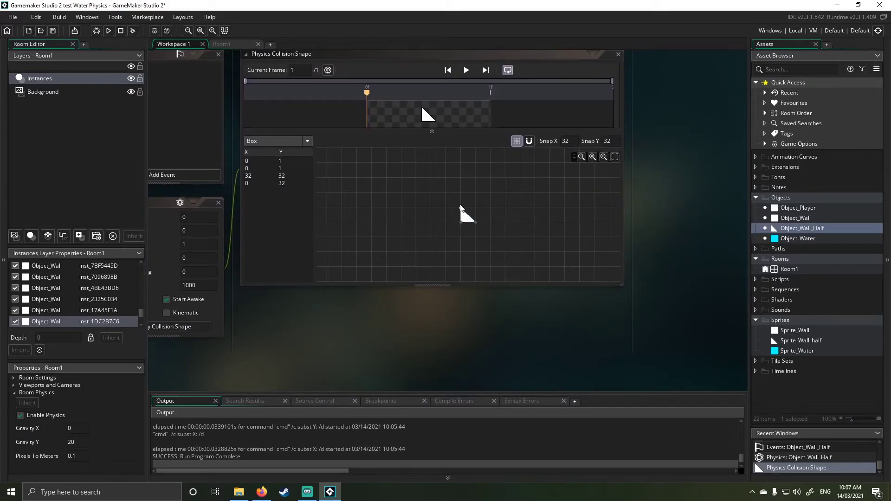
# Try to reshape Object_Wall_Half's collision box by moving its upper corner points, and close the shape editor.
pyautogui.click(276, 161)
pyautogui.click(282, 175)
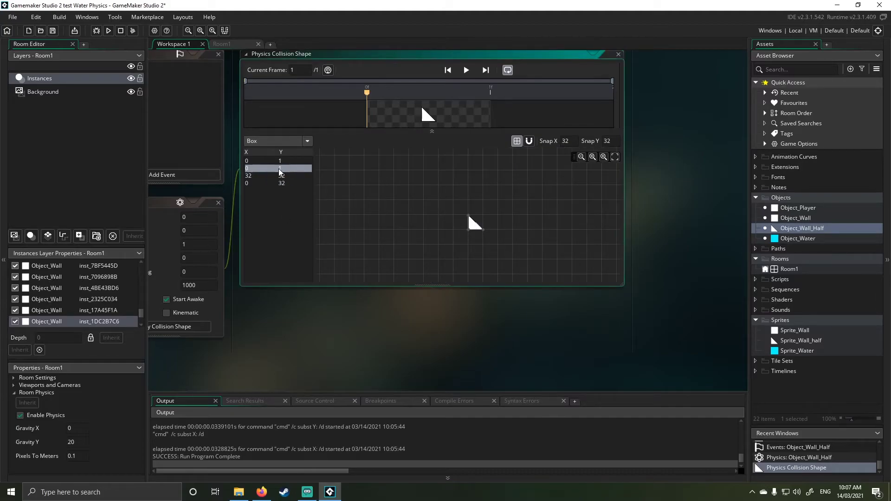
pyautogui.click(254, 168)
pyautogui.click(467, 216)
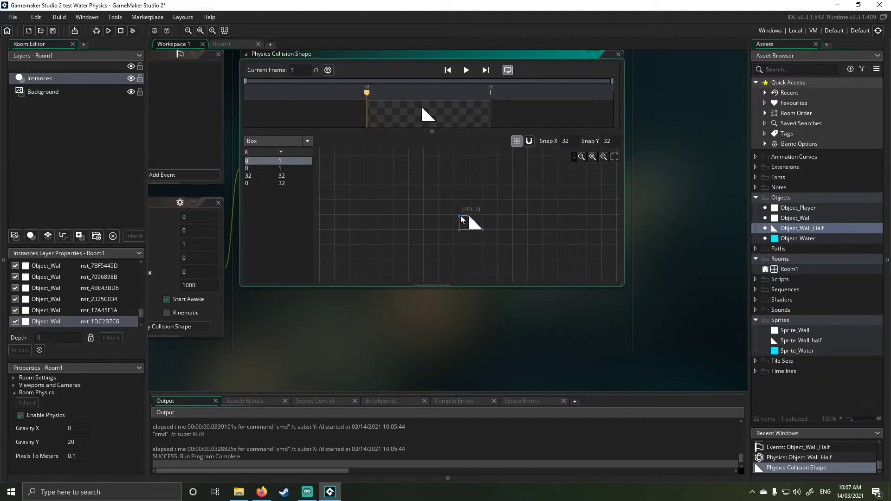
pyautogui.moveTo(467, 217); pyautogui.dragTo(473, 219)
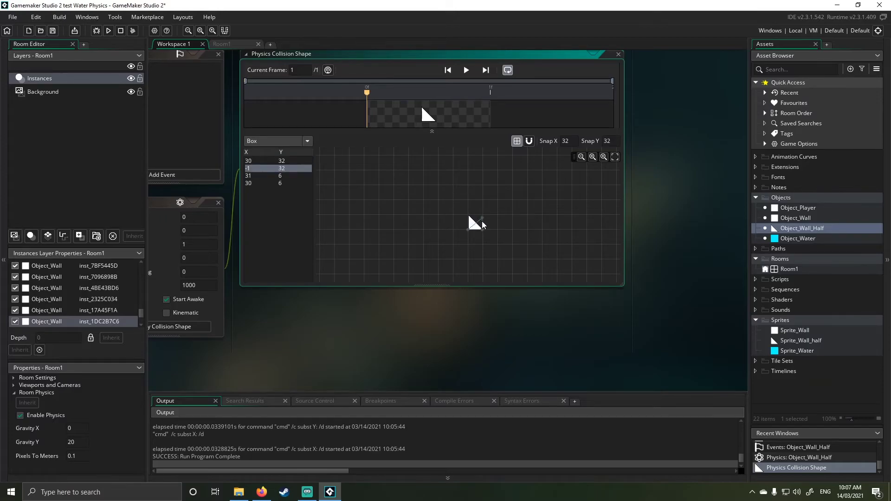
pyautogui.click(618, 54)
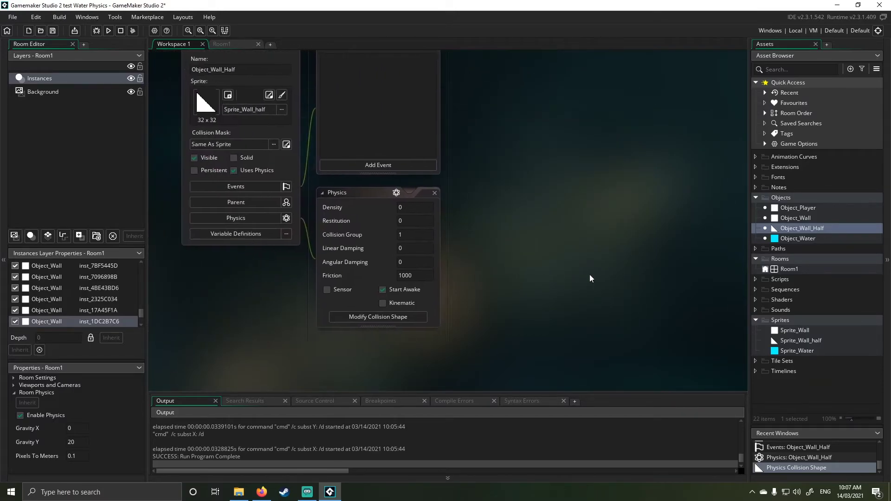
# Reopen Object_Wall_Half's collision shape, try moving its first point back to the sprite's upper corner, and test-run the game.
pyautogui.click(394, 316)
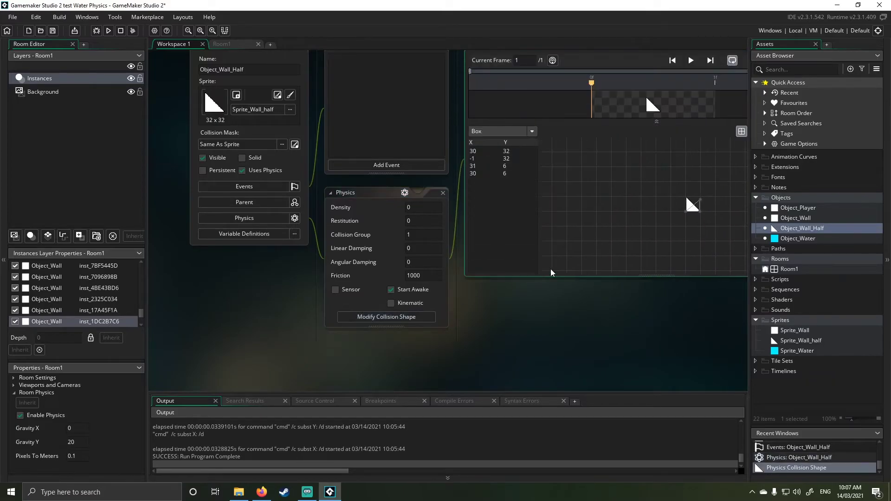
pyautogui.click(602, 204)
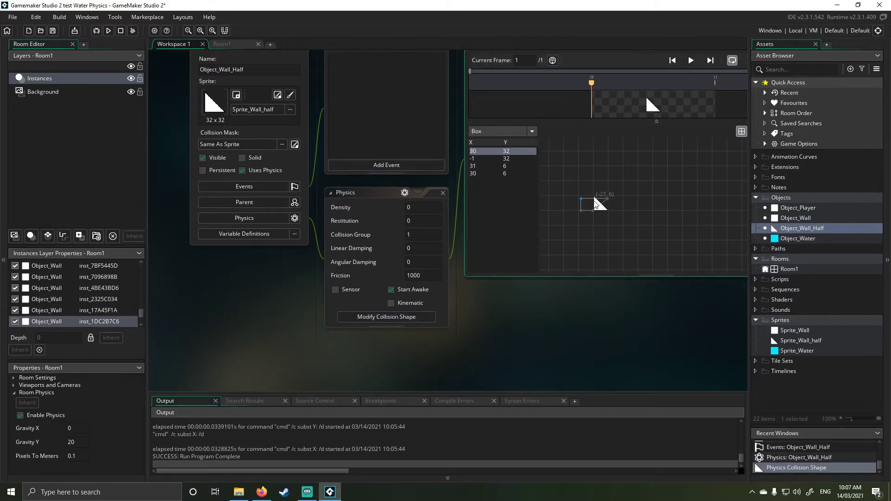
pyautogui.moveTo(602, 204)
pyautogui.mouseDown()
pyautogui.moveTo(595, 210)
pyautogui.moveTo(594, 198)
pyautogui.mouseUp()
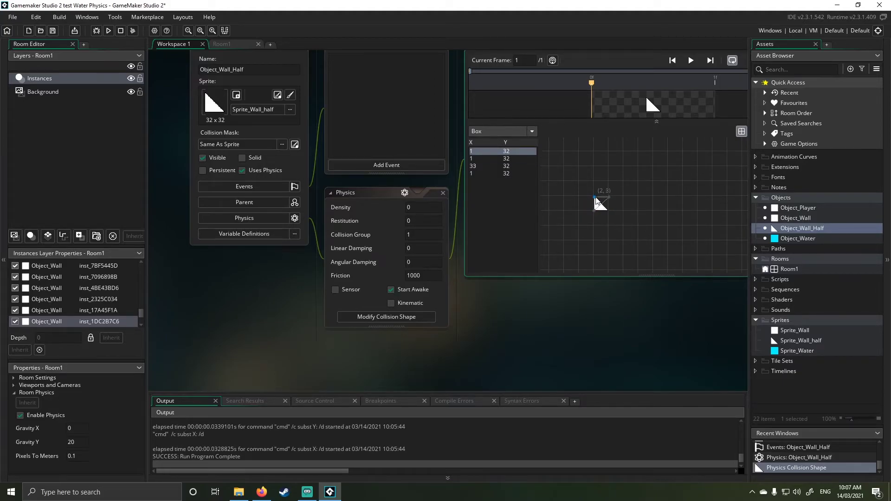
pyautogui.click(109, 31)
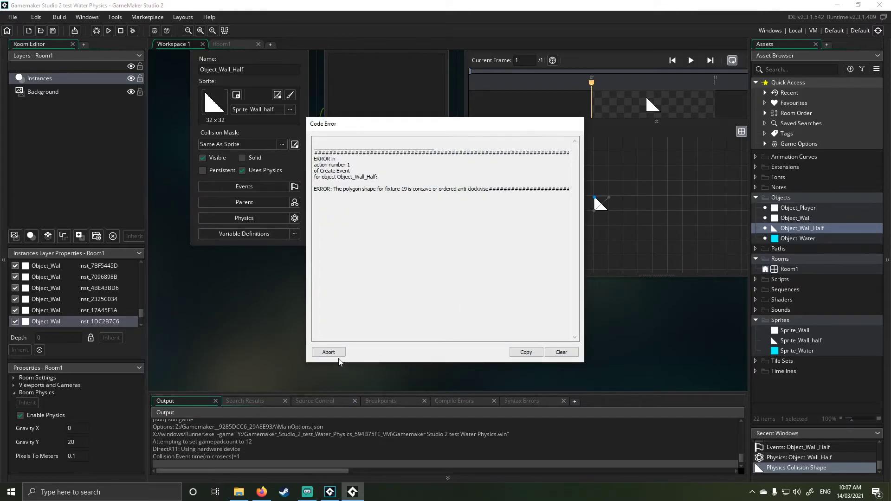
pyautogui.click(329, 351)
# Reset Object_Wall_Half's collision shape to the default Box and run the game to test the slope.
pyautogui.click(505, 132)
pyautogui.click(506, 138)
pyautogui.click(515, 131)
pyautogui.click(511, 144)
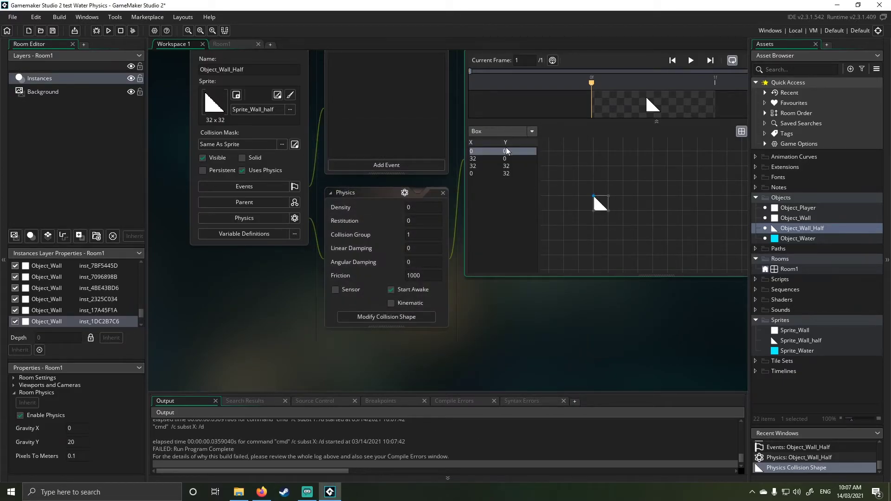
pyautogui.moveTo(609, 197); pyautogui.dragTo(605, 196)
pyautogui.hotkey('ctrl', 'z')
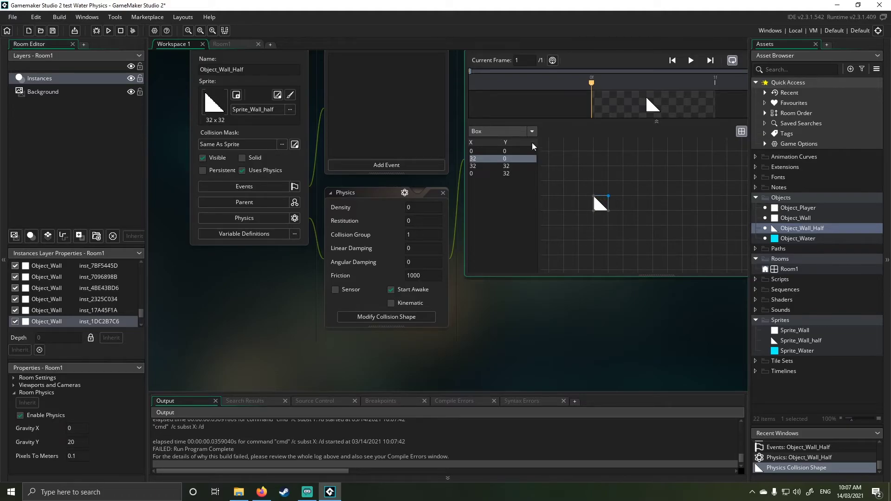
pyautogui.click(109, 30)
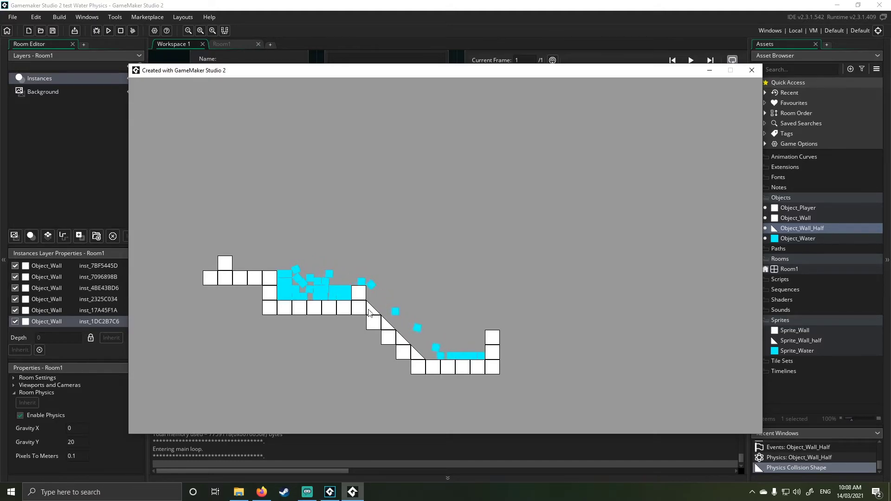
pyautogui.click(752, 71)
# Set the X value of Object_Wall_Half's second collision point to 0 and test the slope in the game.
pyautogui.click(481, 159)
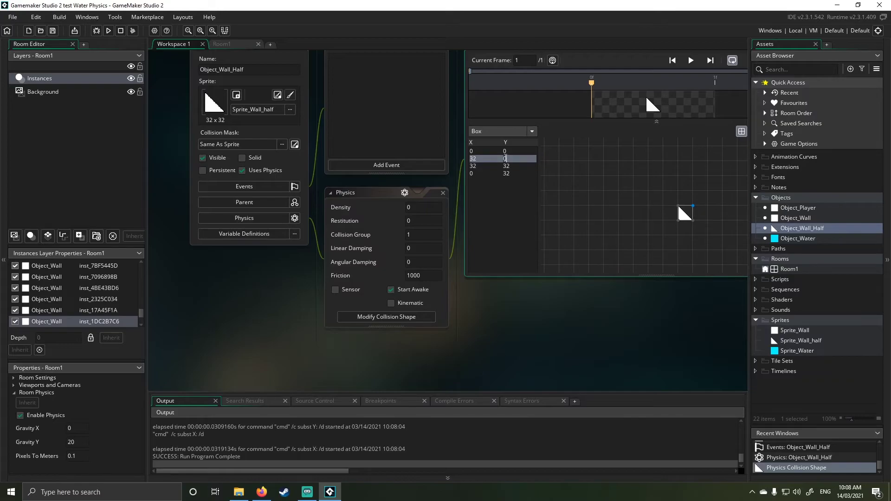
pyautogui.doubleClick(483, 158)
pyautogui.write('0')
pyautogui.press('Return')
pyautogui.click(109, 31)
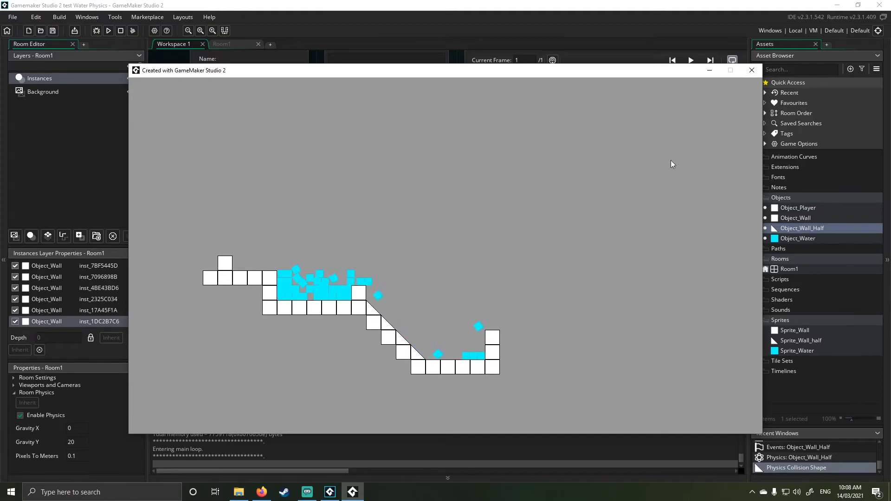
pyautogui.click(750, 70)
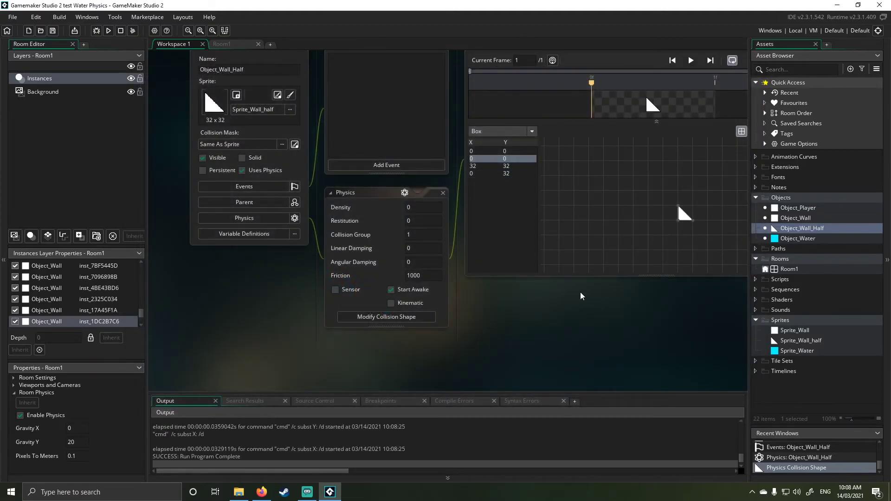
# Close Object_Wall_Half's collision shape and physics windows.
pyautogui.scroll(3, 581, 296)
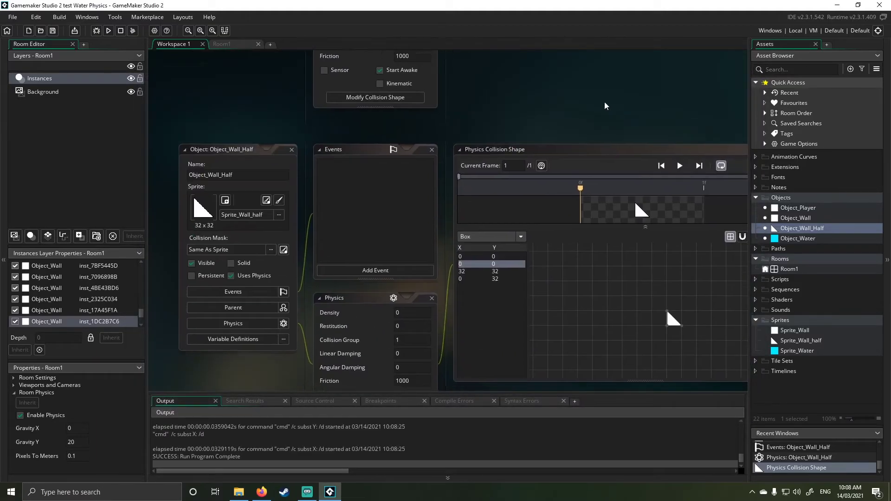
pyautogui.moveTo(616, 110); pyautogui.dragTo(503, 72, button='middle')
pyautogui.click(353, 114)
pyautogui.moveTo(334, 274); pyautogui.dragTo(418, 234, button='middle')
pyautogui.click(402, 224)
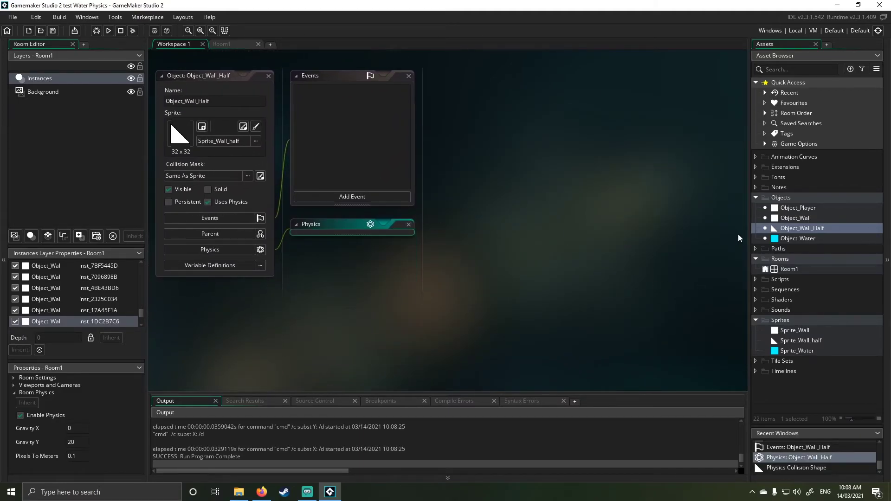
pyautogui.click(408, 224)
# Open Object_Water, examine its physics settings, and close the object's windows.
pyautogui.doubleClick(805, 240)
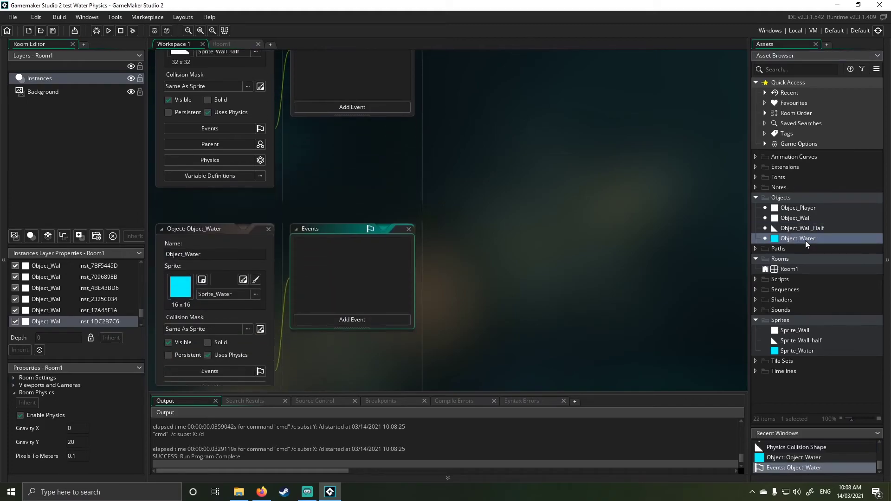
pyautogui.click(260, 289)
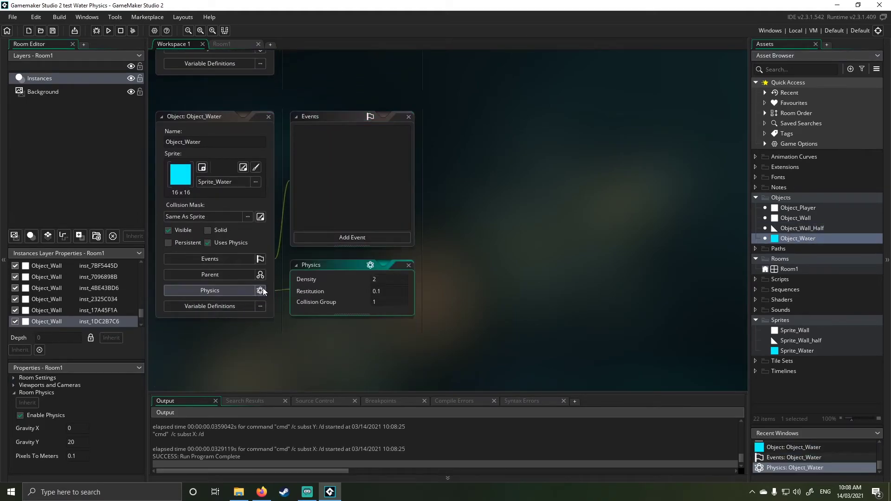
pyautogui.click(364, 227)
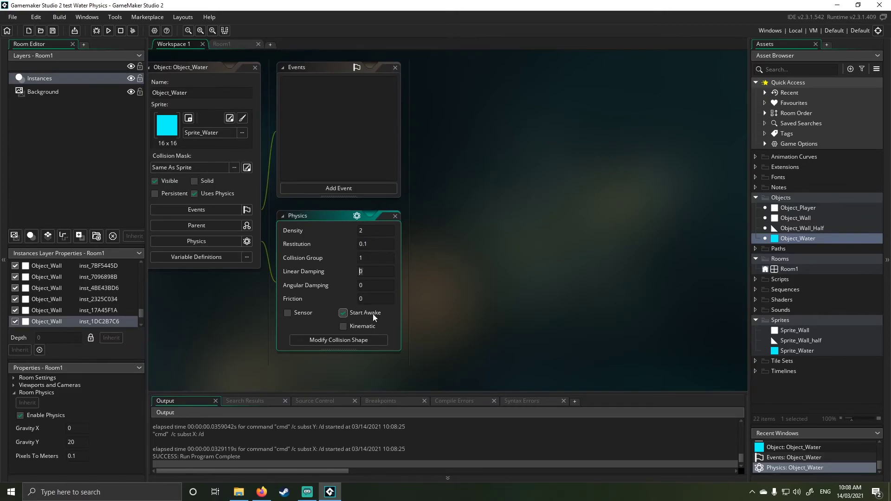
pyautogui.moveTo(239, 338); pyautogui.dragTo(330, 348, button='middle')
pyautogui.click(333, 77)
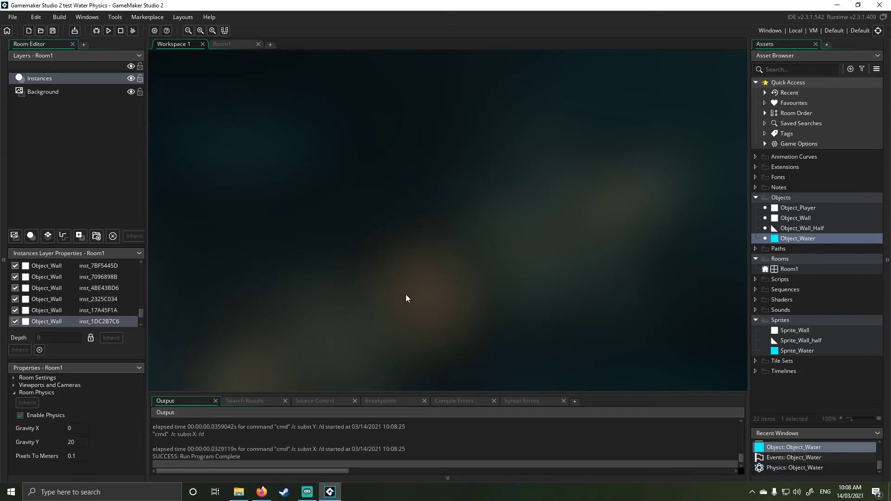
# Switch to Room1, run the game, and move and jump the player block around in the water to test the physics.
pyautogui.scroll(3, 394, 281)
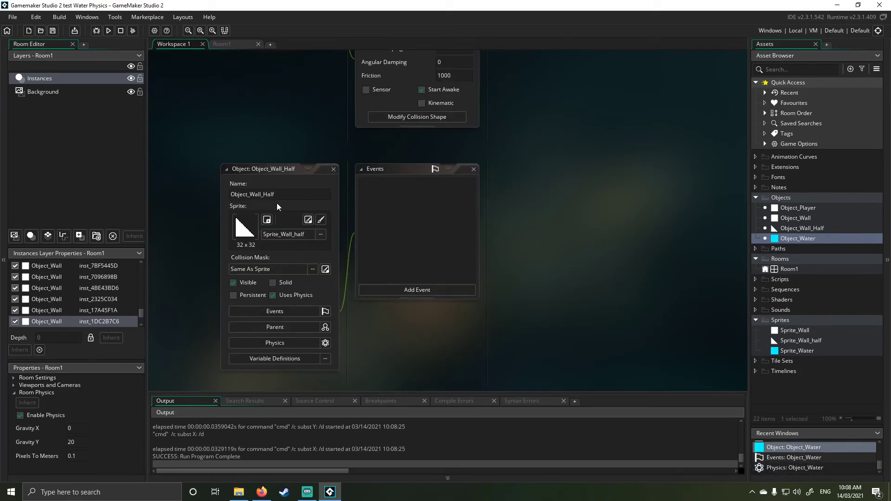
pyautogui.click(232, 44)
pyautogui.click(107, 31)
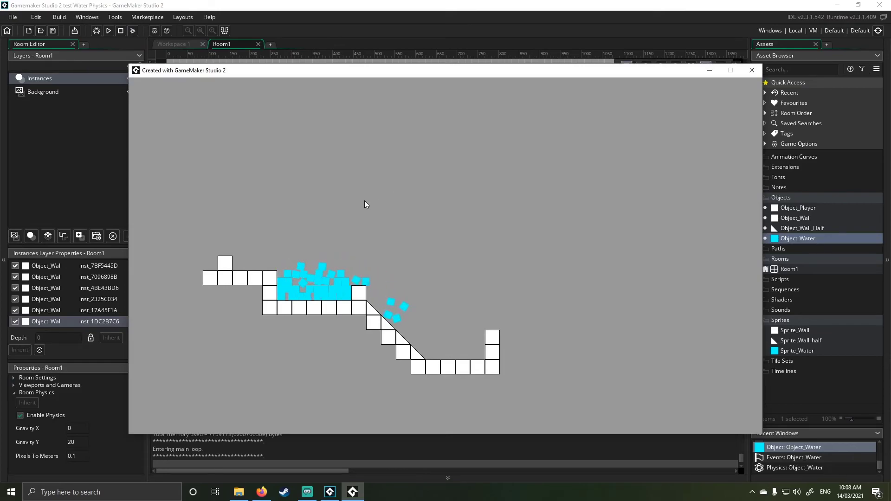
pyautogui.press('Right')
pyautogui.press('Right')
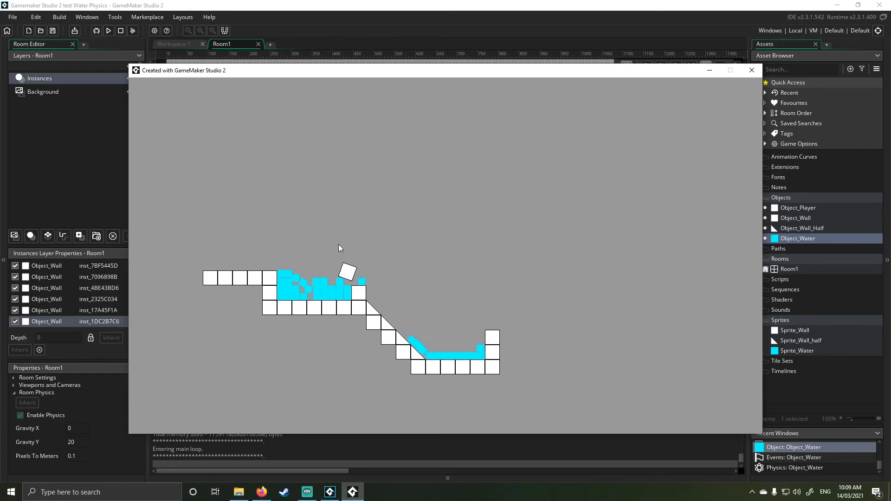
pyautogui.press('Left')
pyautogui.press('Up')
pyautogui.press('Left')
pyautogui.press('Up')
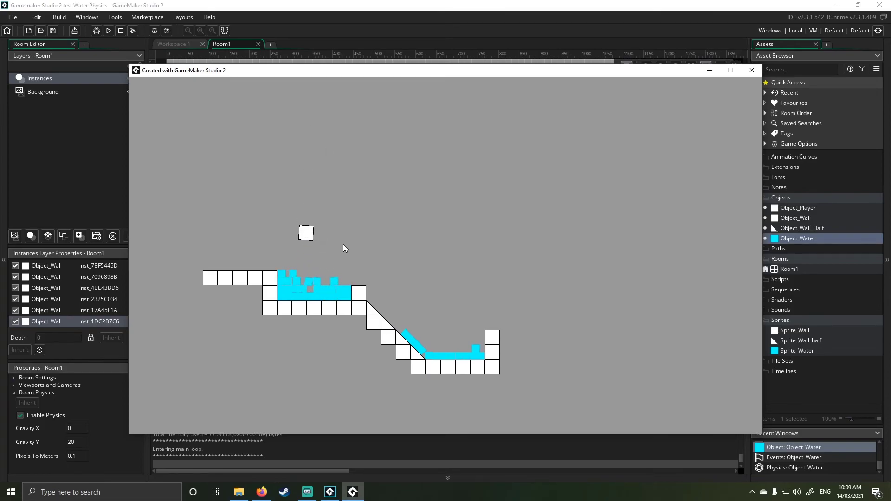
pyautogui.press('Right')
pyautogui.press('Up')
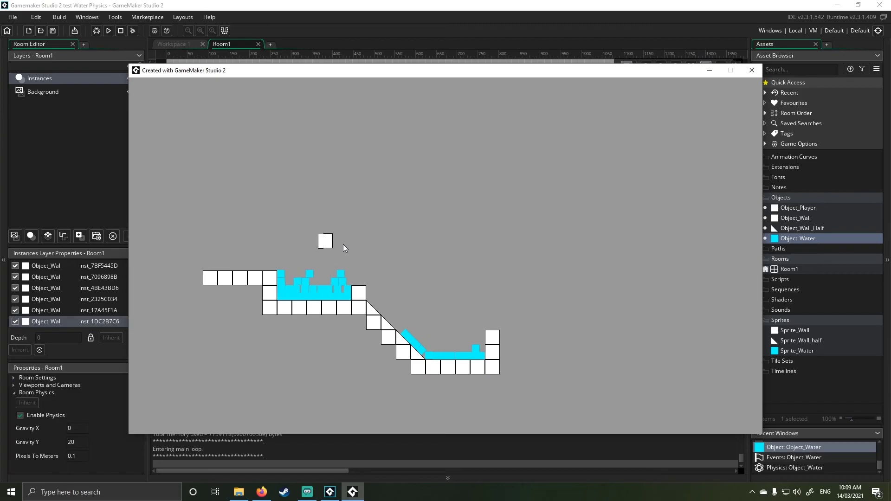
pyautogui.press('Left')
pyautogui.press('Up')
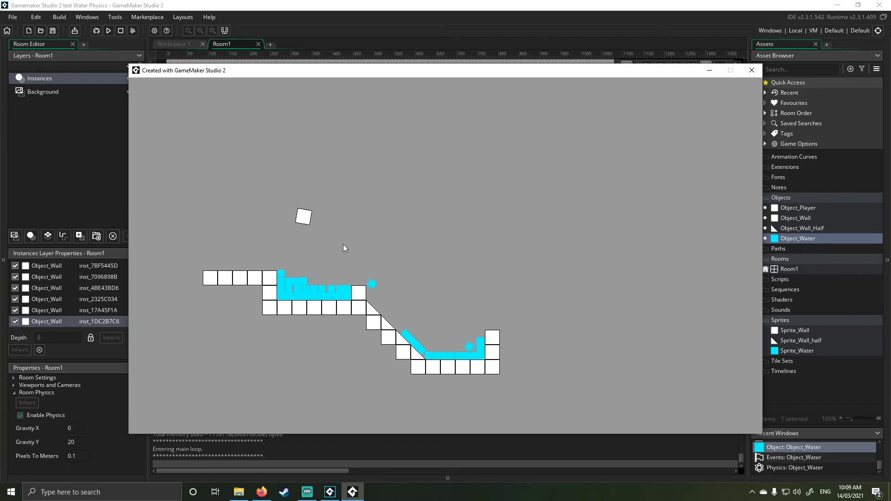
pyautogui.press('Right')
pyautogui.press('Left')
pyautogui.press('Up')
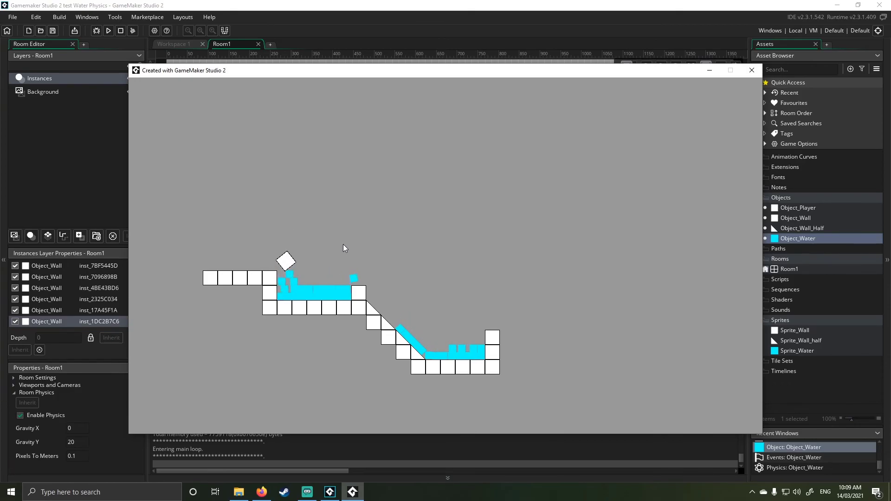
pyautogui.press('Right')
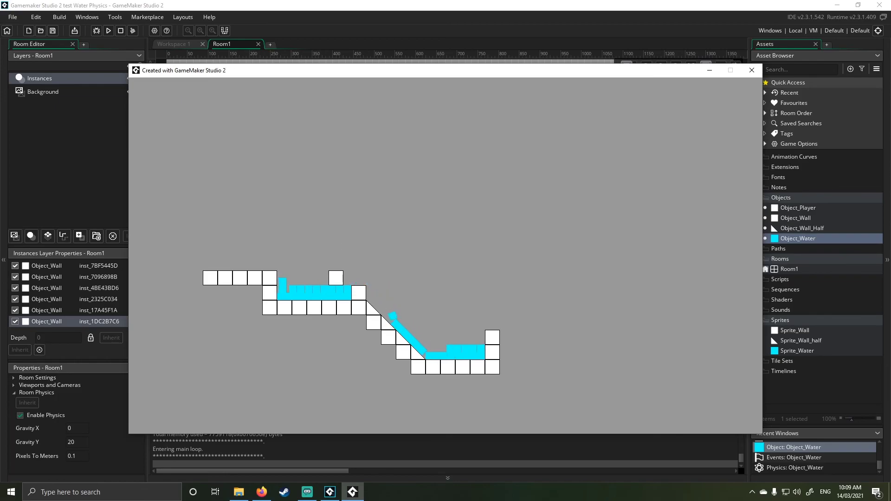